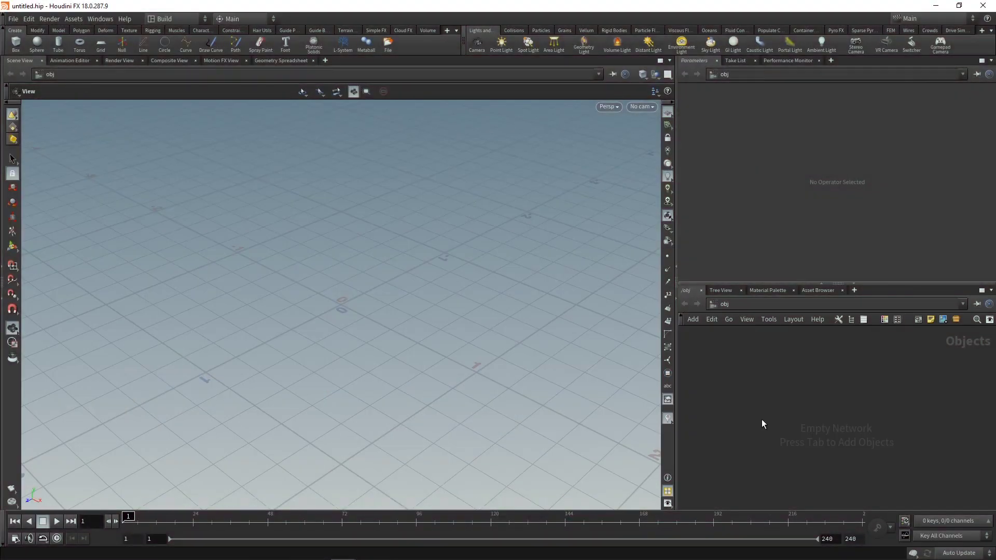
Add a Box node with Size Y 4 and Center Y 2 so the pillar stands on the grid.
key(Tab)
text(box)
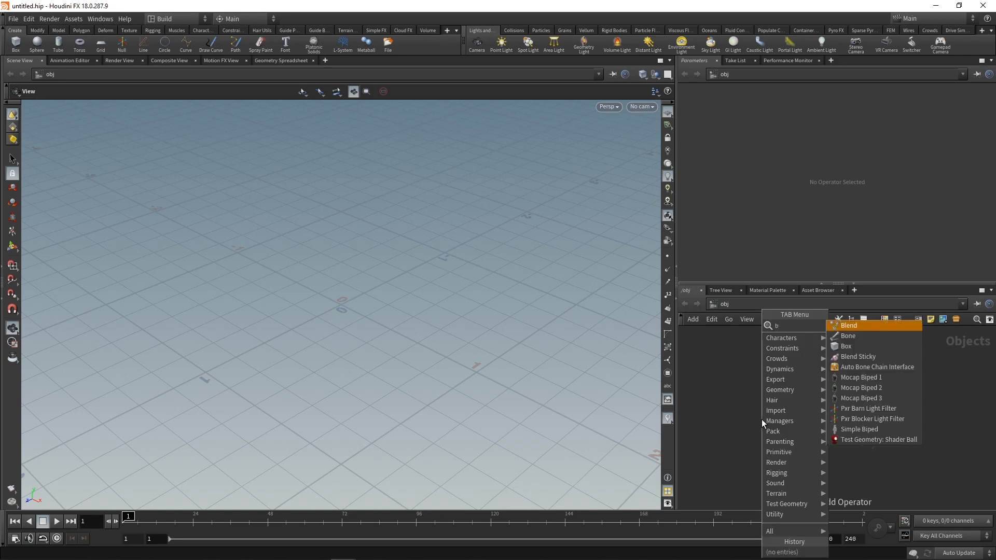
key(Return)
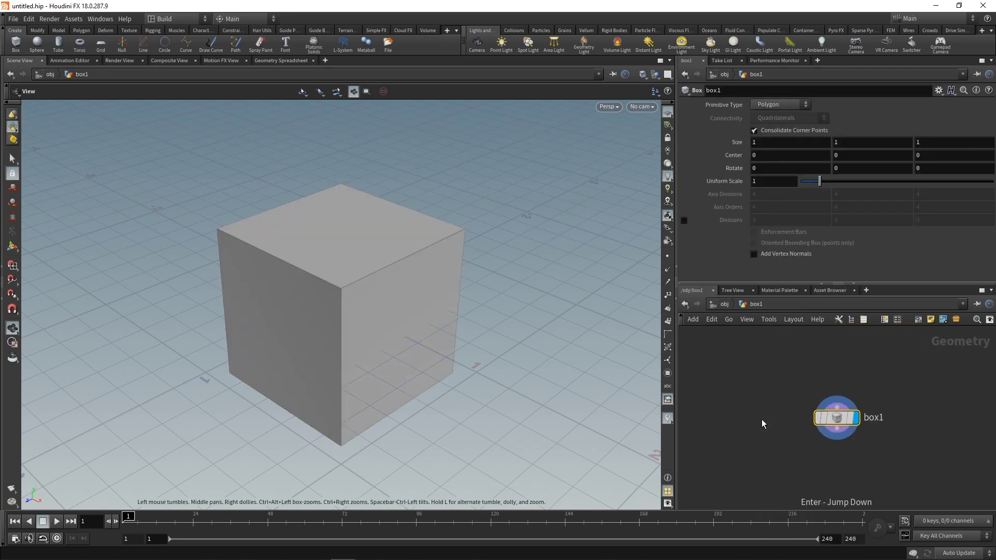
click(864, 145)
text(4)
key(Return)
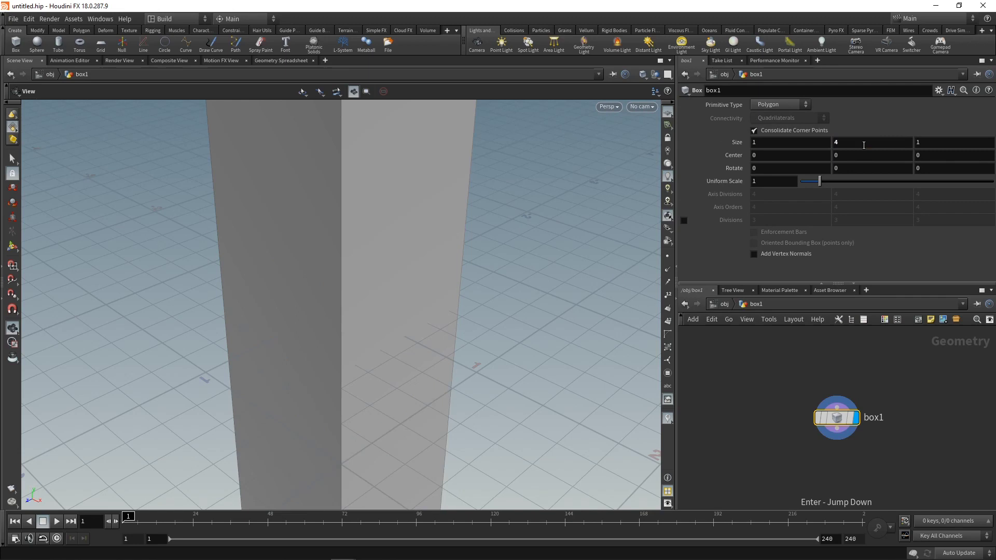
scroll(489, 262, down, 5)
click(844, 154)
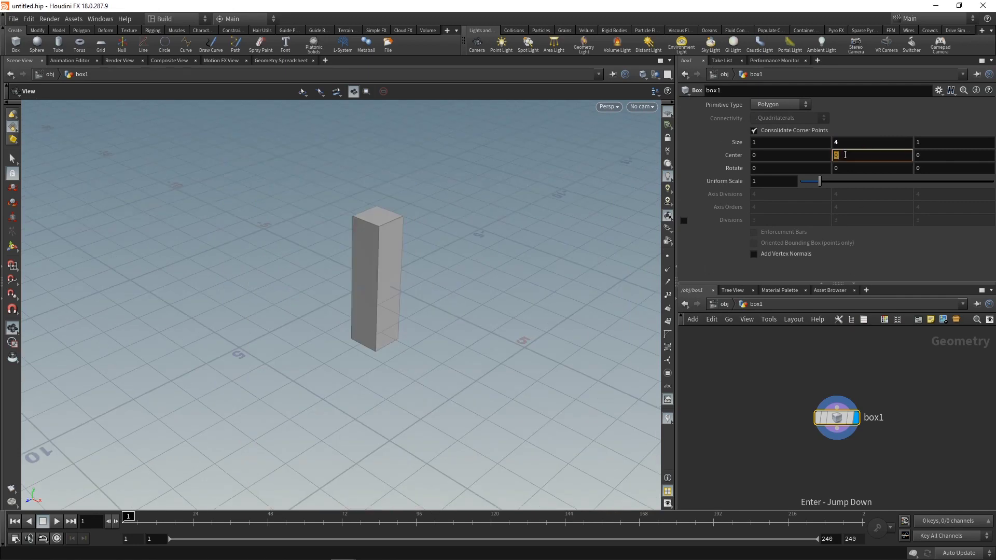
text(2)
key(Return)
drag(380, 305, 409, 267)
middle_drag(772, 451, 743, 418)
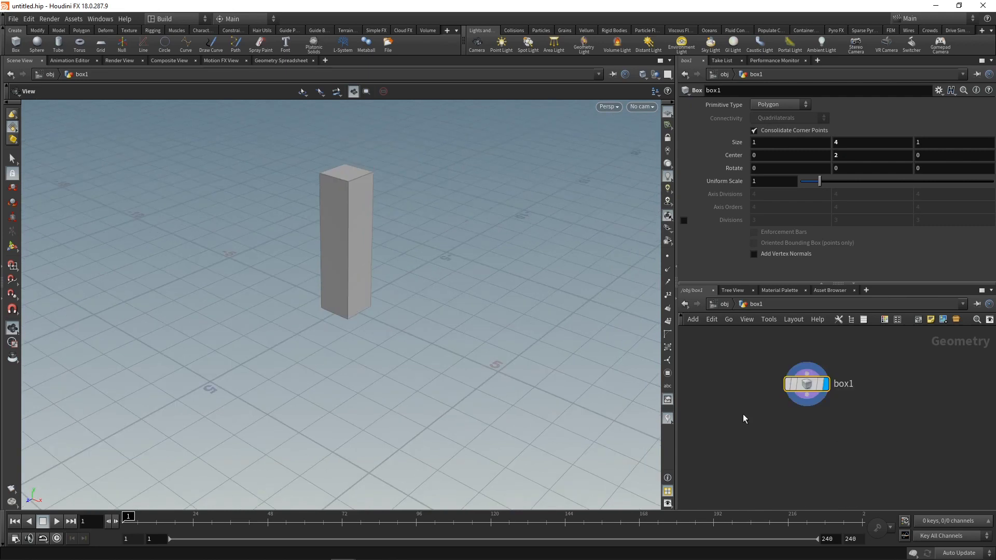
Add an RBD Material Fracture below box1, keeping Concrete material, with Fracture Level 3.
key(Tab)
text(rbdma)
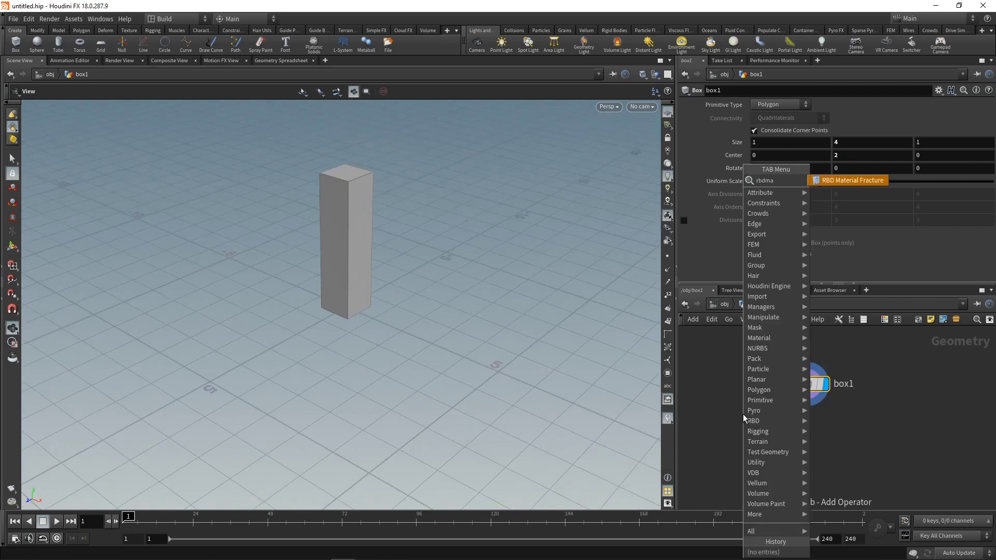
key(Escape)
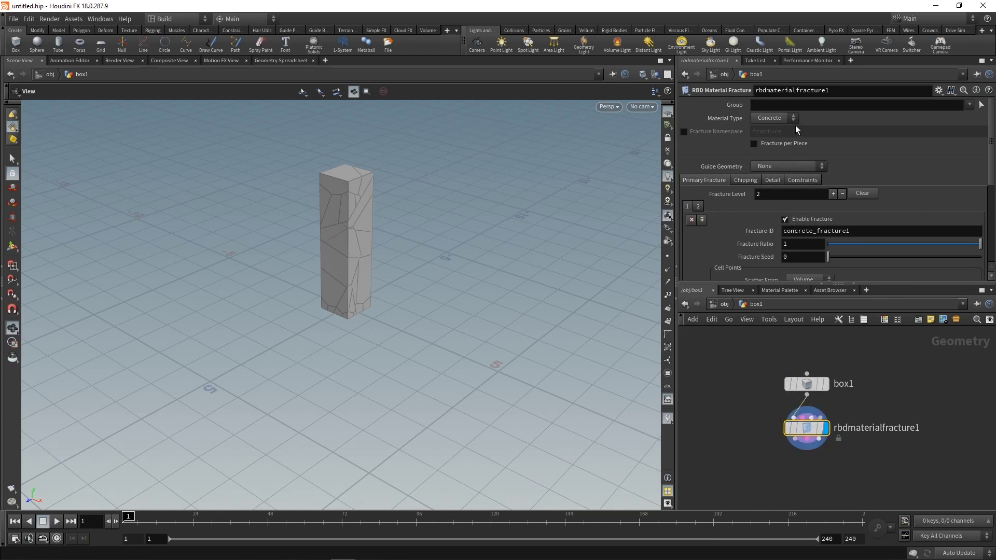
click(783, 120)
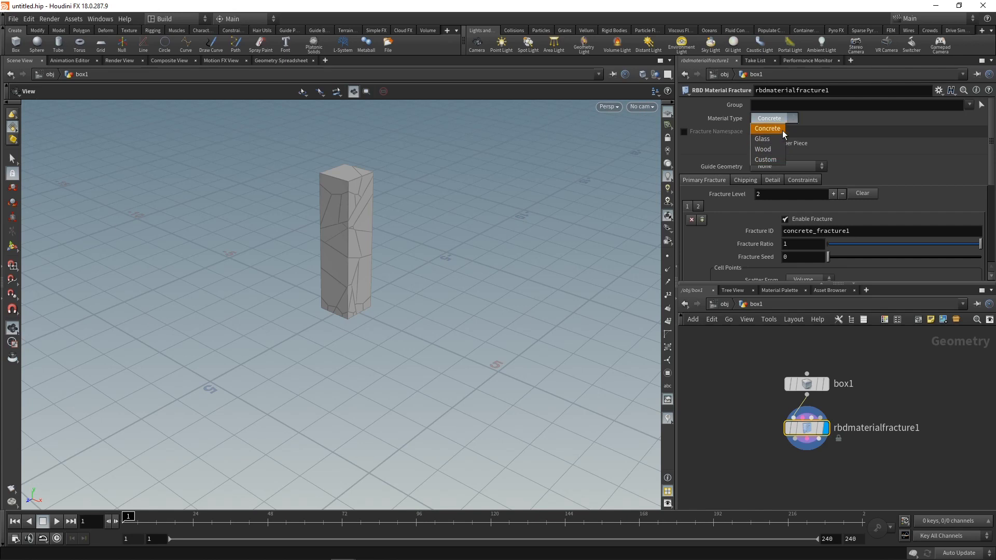
click(869, 157)
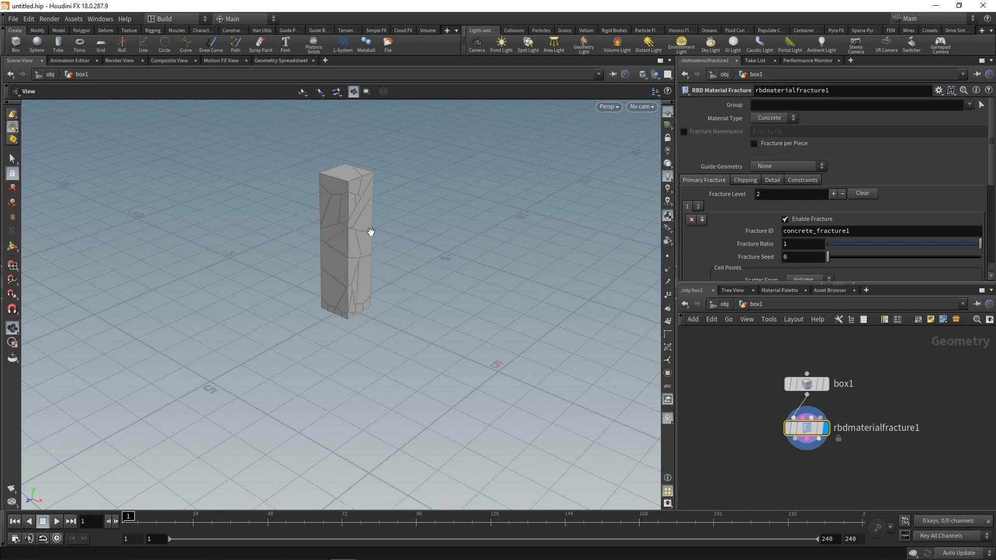
click(832, 193)
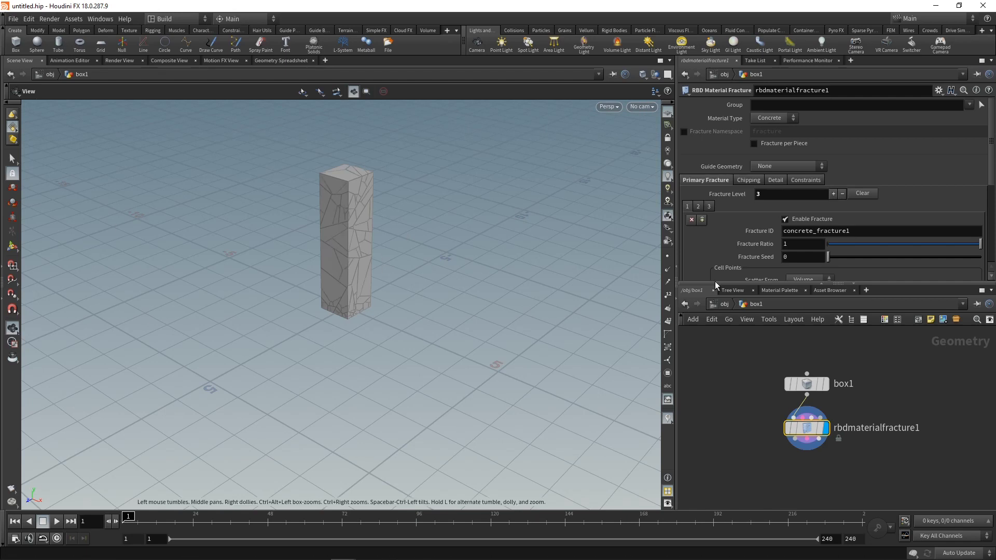
Enable Edge Detail and Interior Detail in rbdmaterialfracture1's detail settings.
click(753, 181)
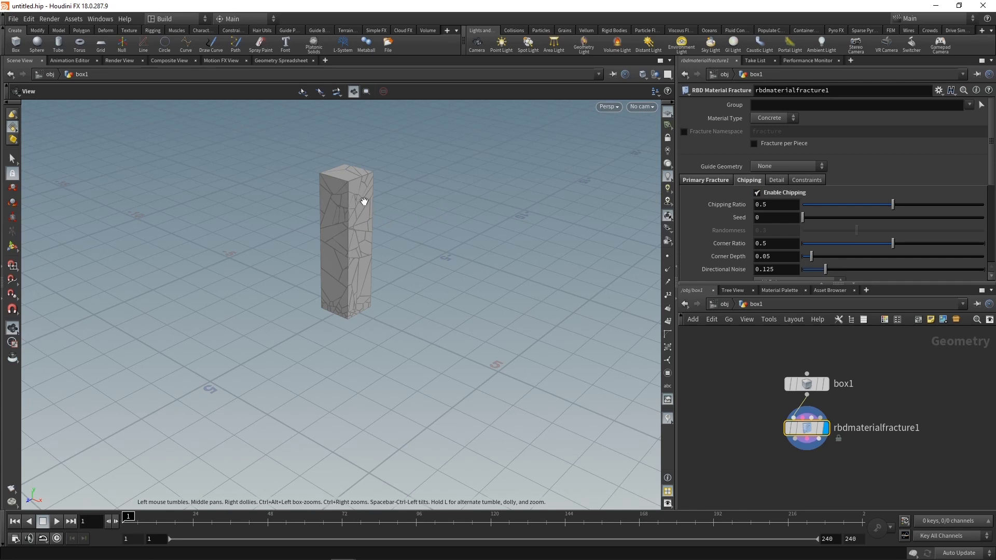
click(774, 183)
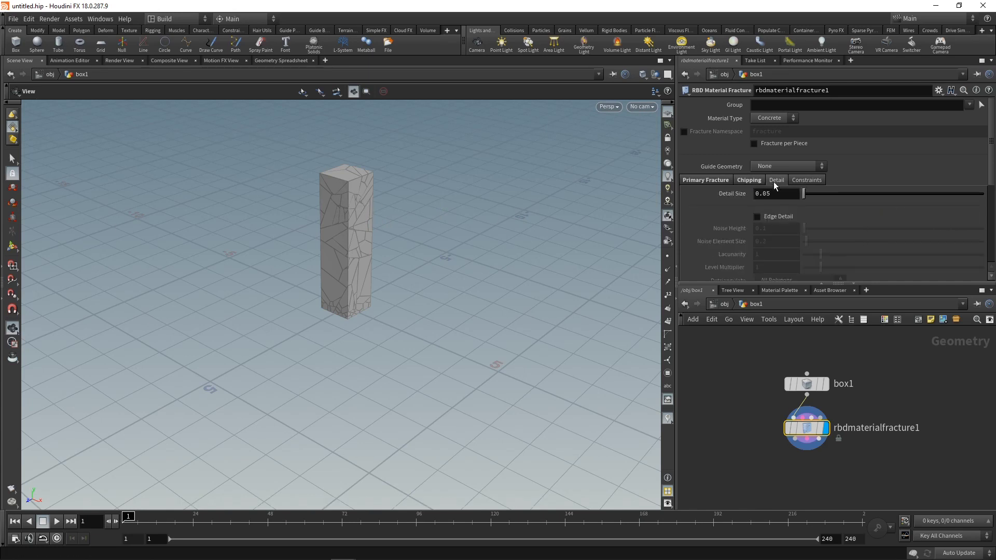
click(757, 217)
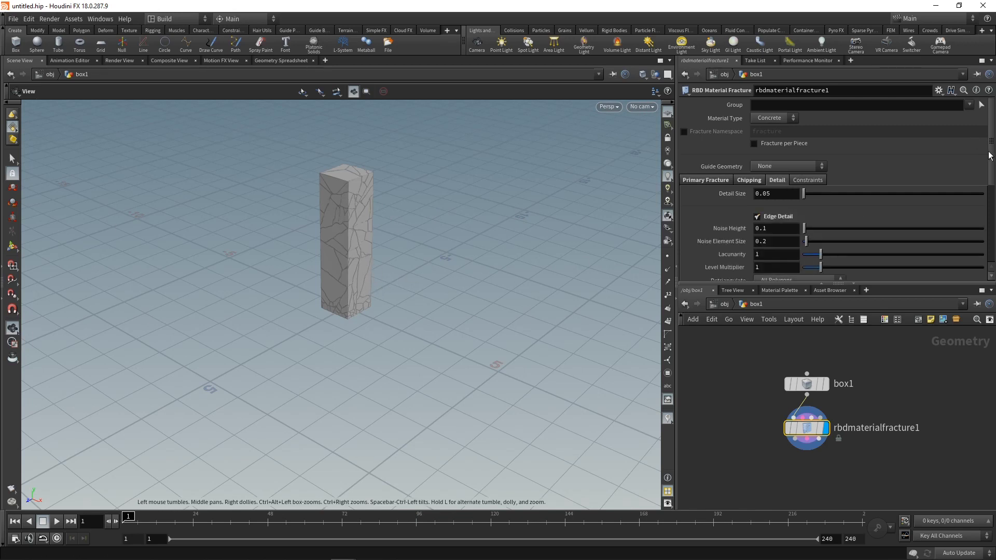
scroll(848, 269, down, 3)
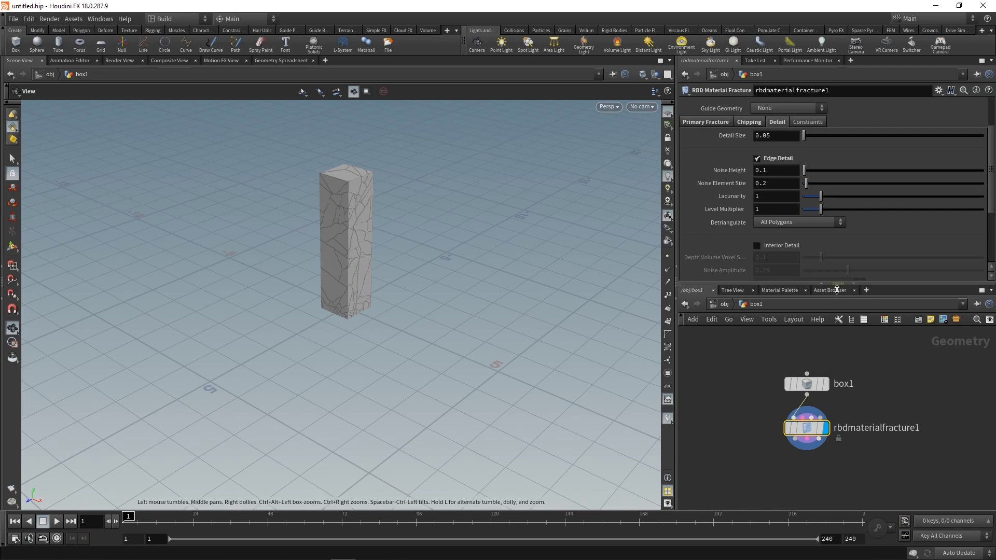
drag(837, 290, 830, 407)
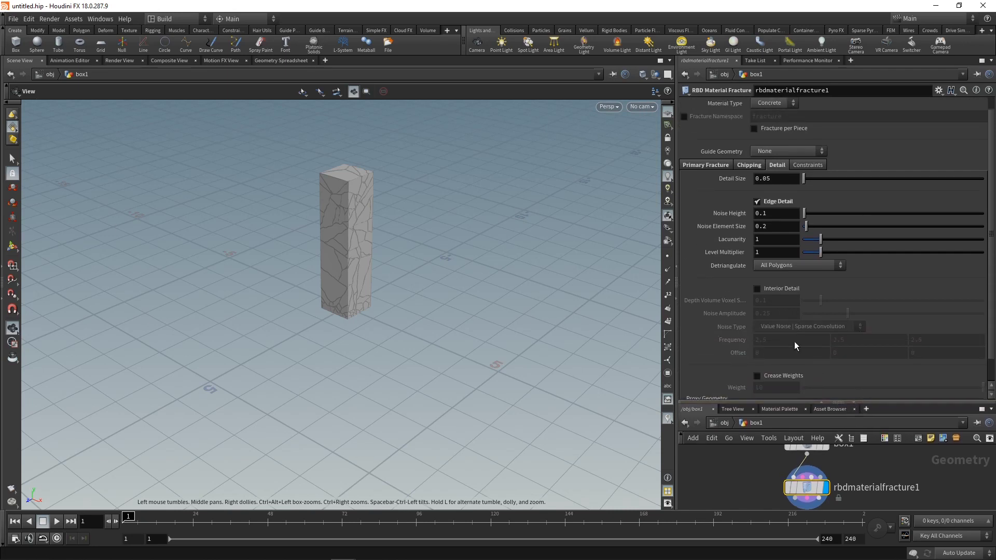
click(756, 288)
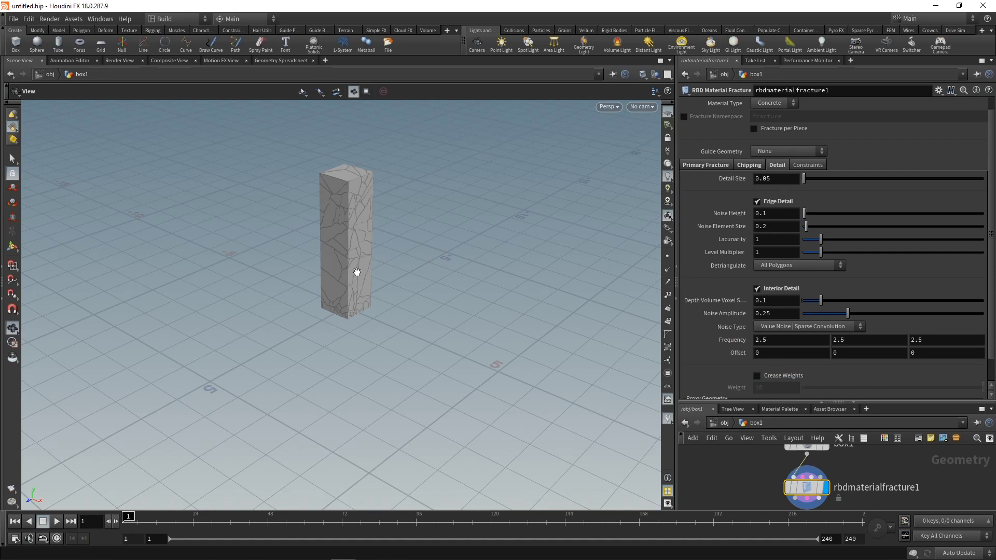
Resize the panes so the viewport shows, and display the fracture's Constraints glue settings.
drag(676, 321, 545, 331)
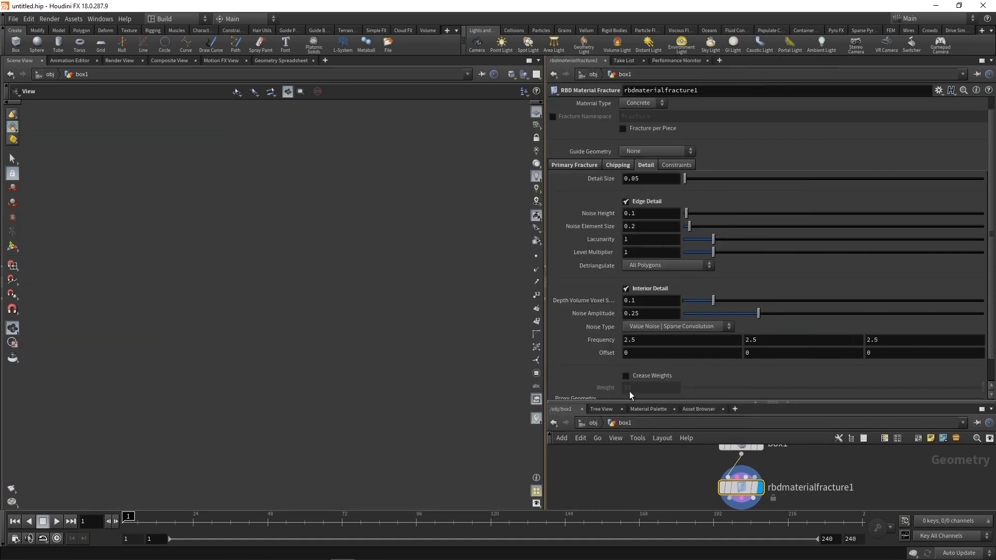
drag(776, 401, 776, 320)
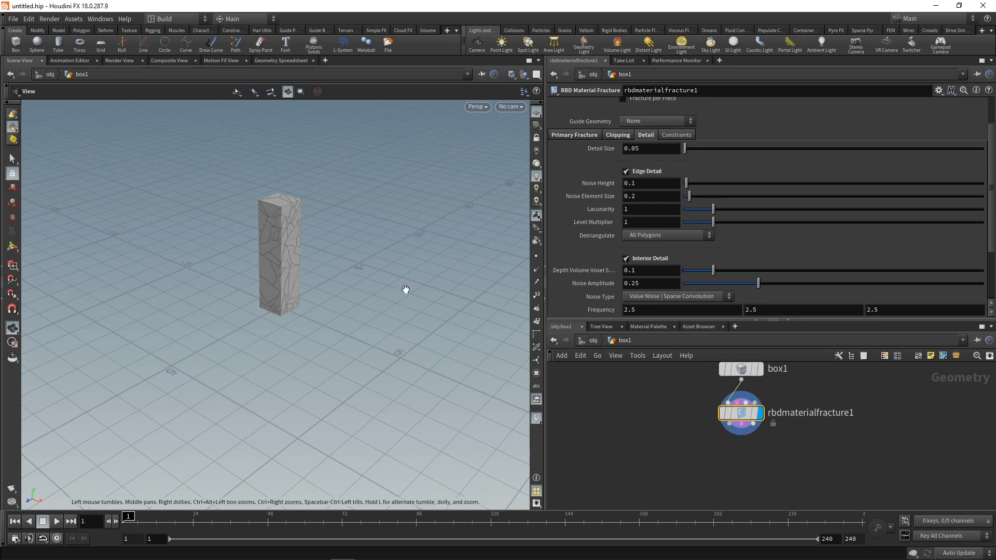
click(670, 135)
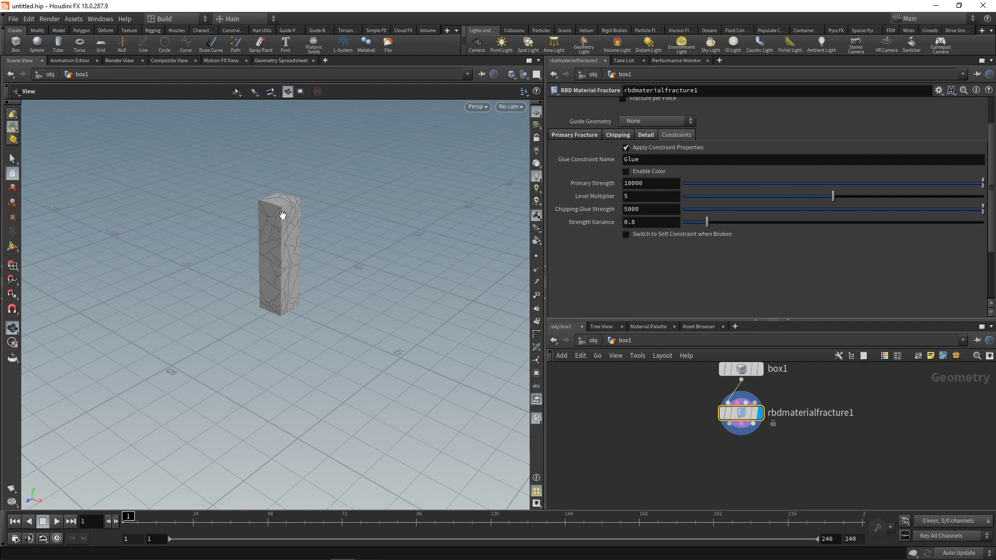
Add an RBD Bullet Solver node via rbdso and place it under rbdmaterialfracture1.
key(Tab)
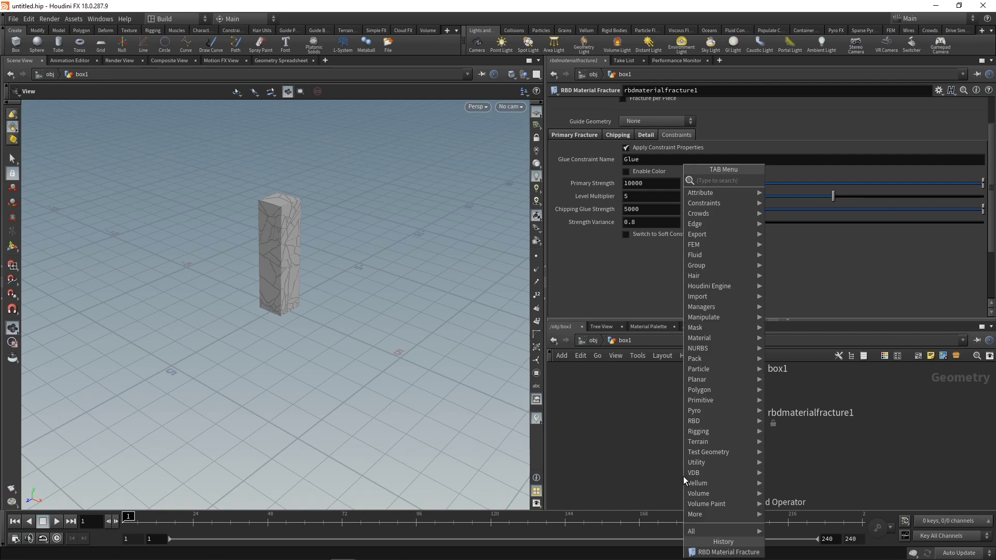
text(rbdso)
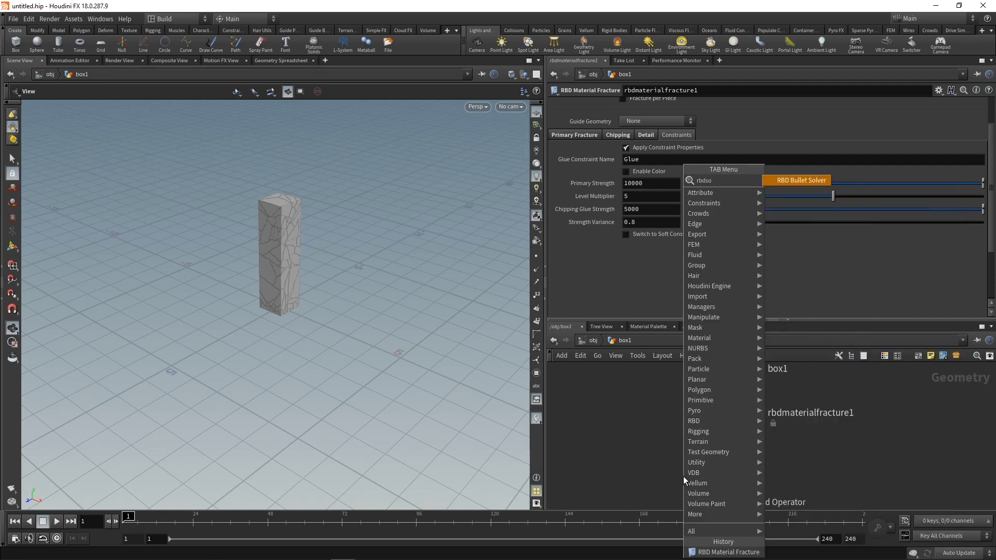
key(Return)
click(741, 456)
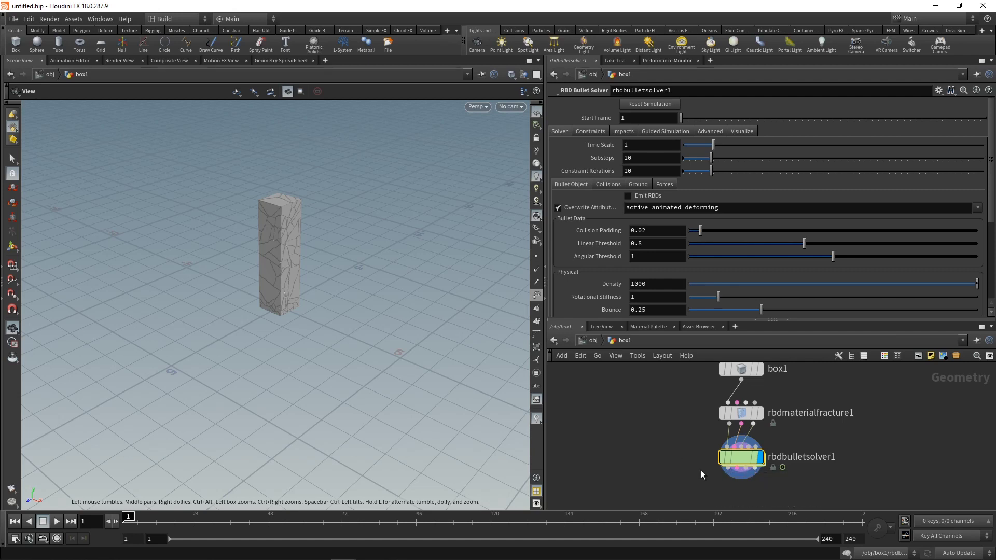
Set the solver's Add Ground Plane option to Ground Plane.
click(634, 186)
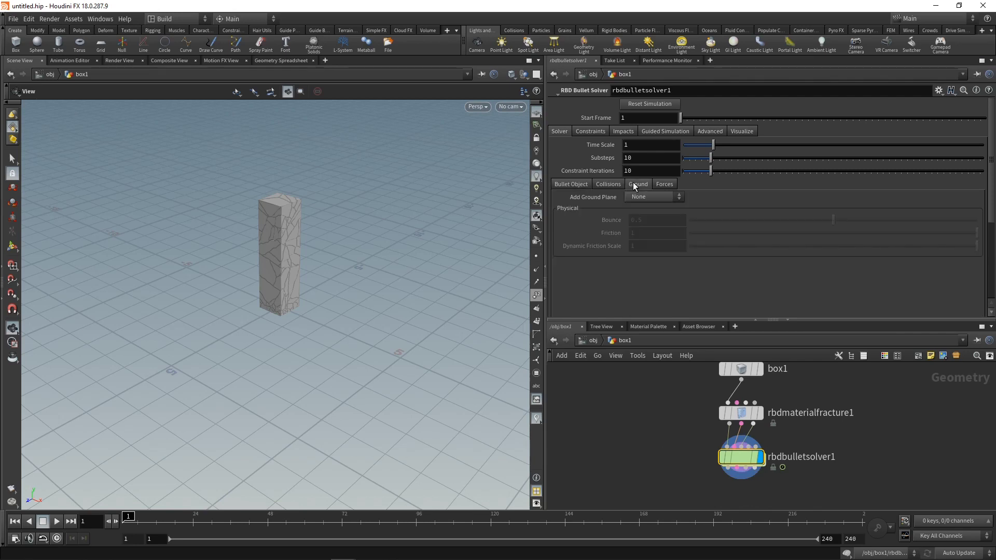
click(642, 198)
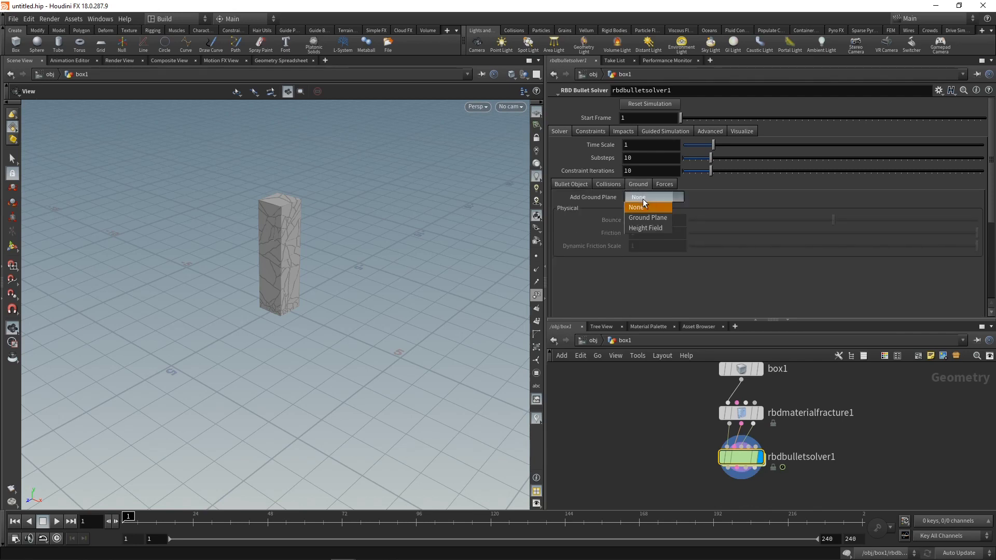
click(643, 218)
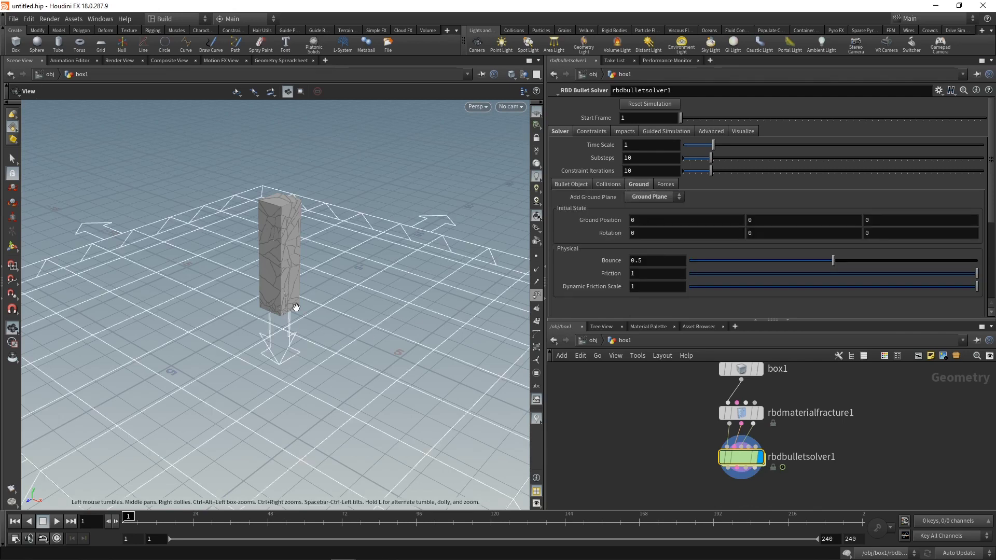
Play the simulation to frame 24 and view the intact pillar from a low angle.
click(53, 523)
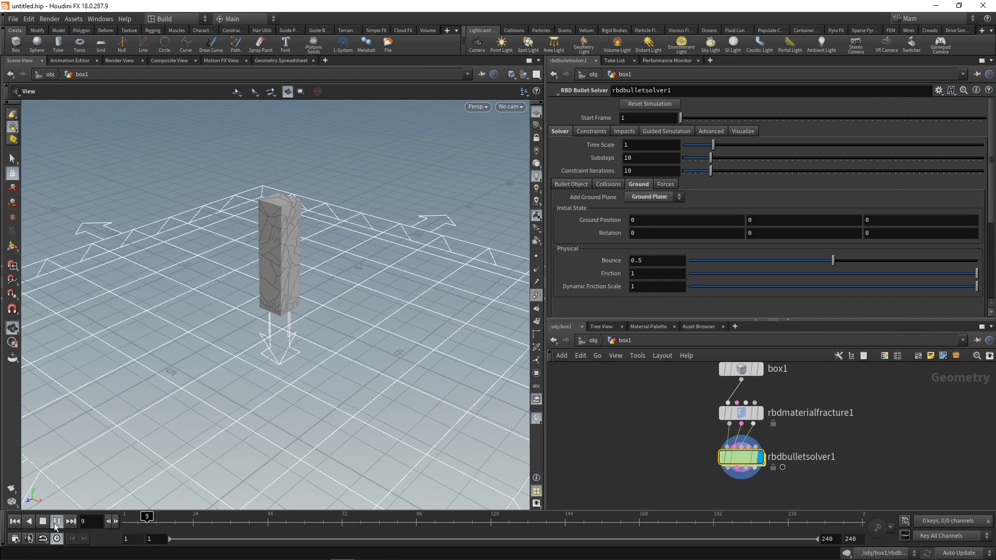
click(44, 521)
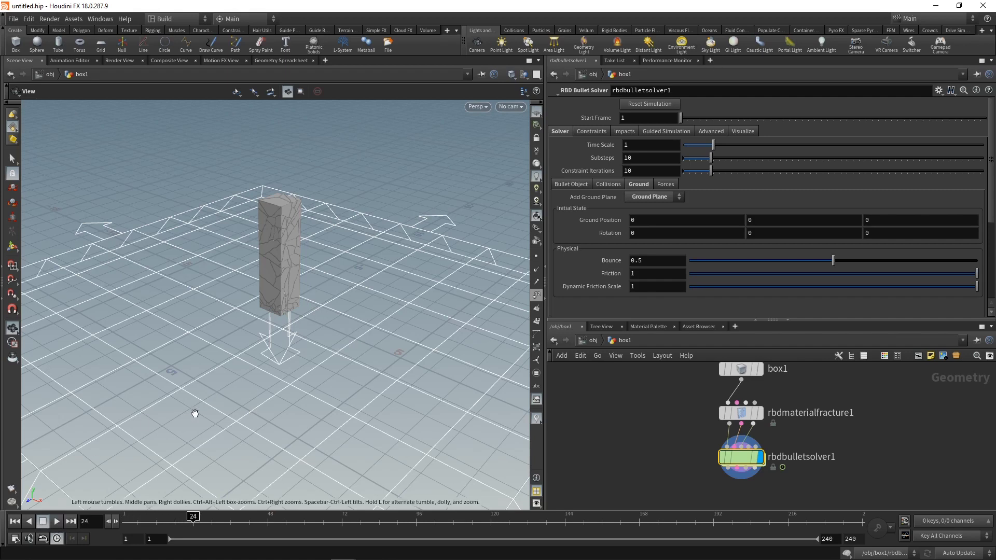
drag(213, 345, 307, 297)
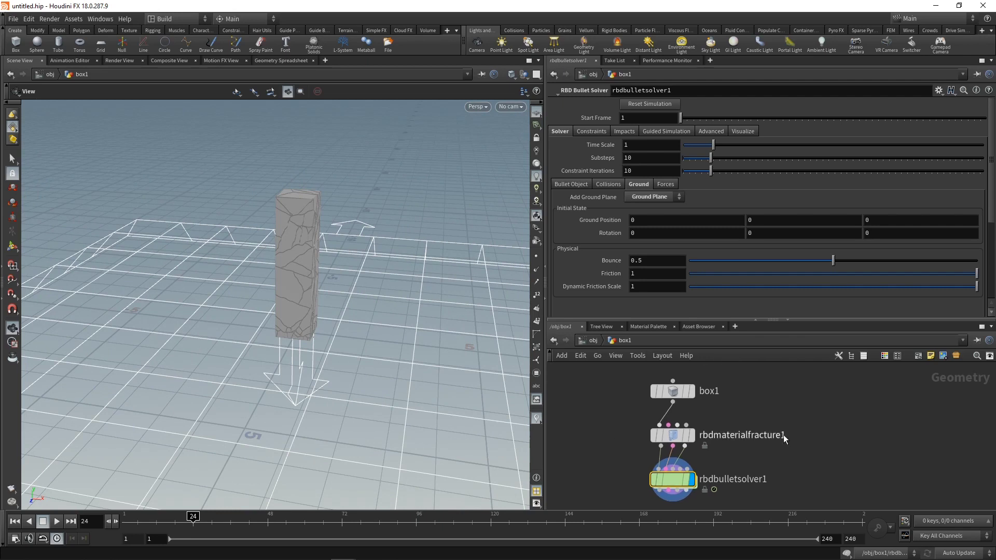
Add a Sphere node to the network and show sphere1 as a template.
key(Tab)
text(sphere)
key(Return)
click(800, 412)
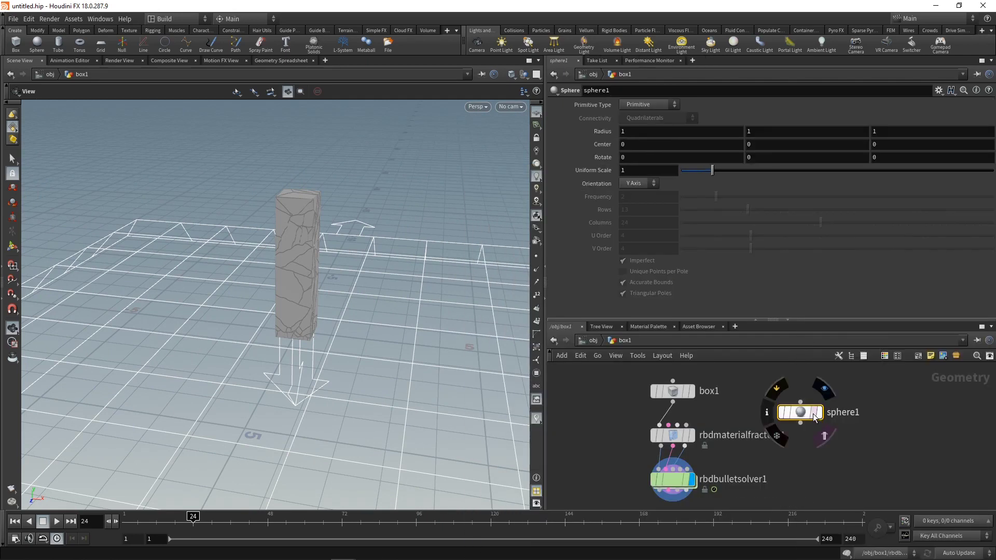
click(814, 417)
Move the sphere right of the pillar and above ground, and keyframe its Center at frame 1.
click(13, 247)
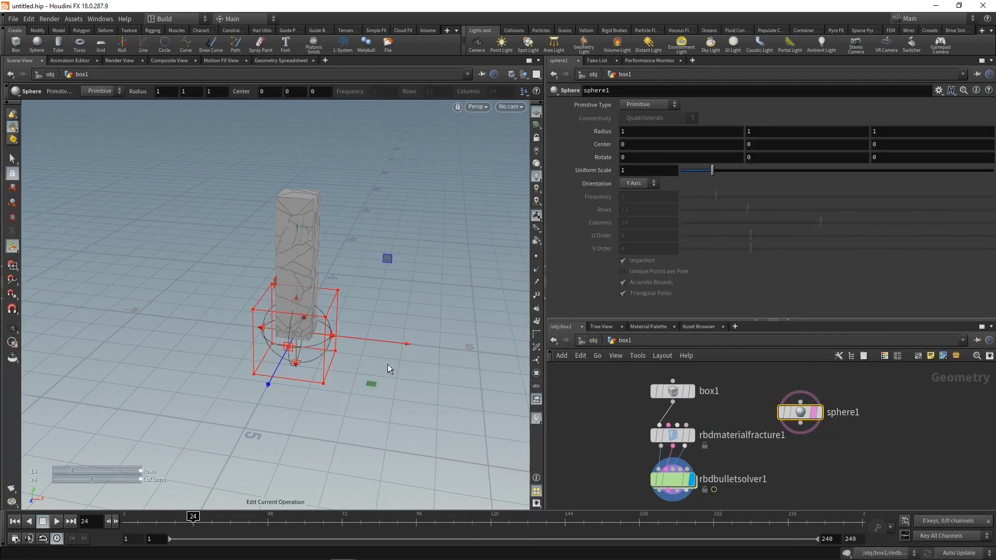
drag(388, 342, 484, 353)
drag(400, 263, 404, 187)
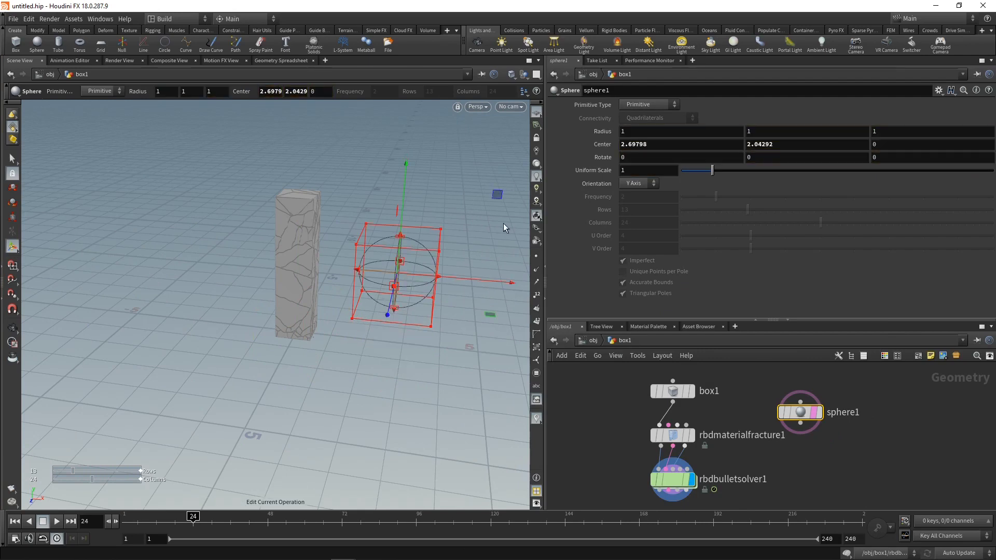
click(14, 522)
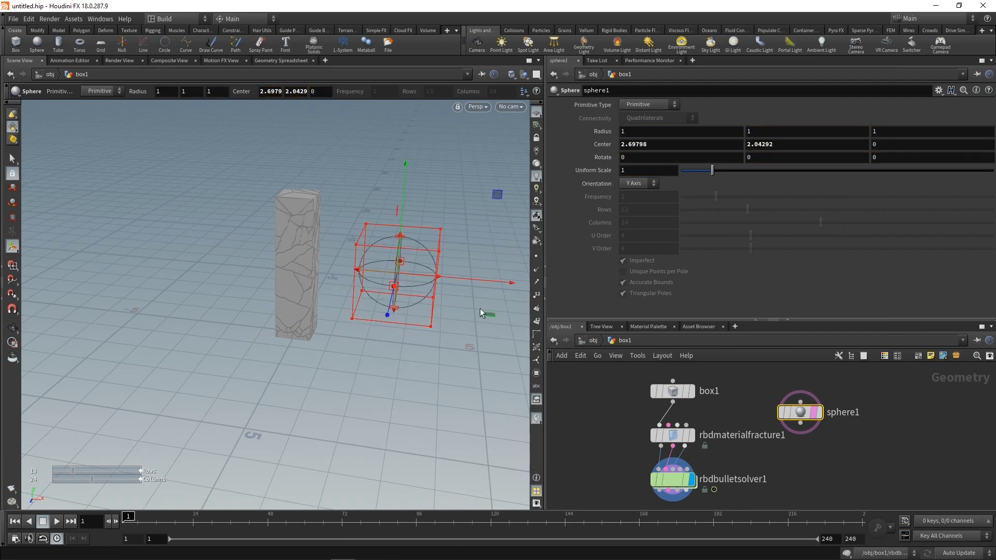
alt+click(602, 145)
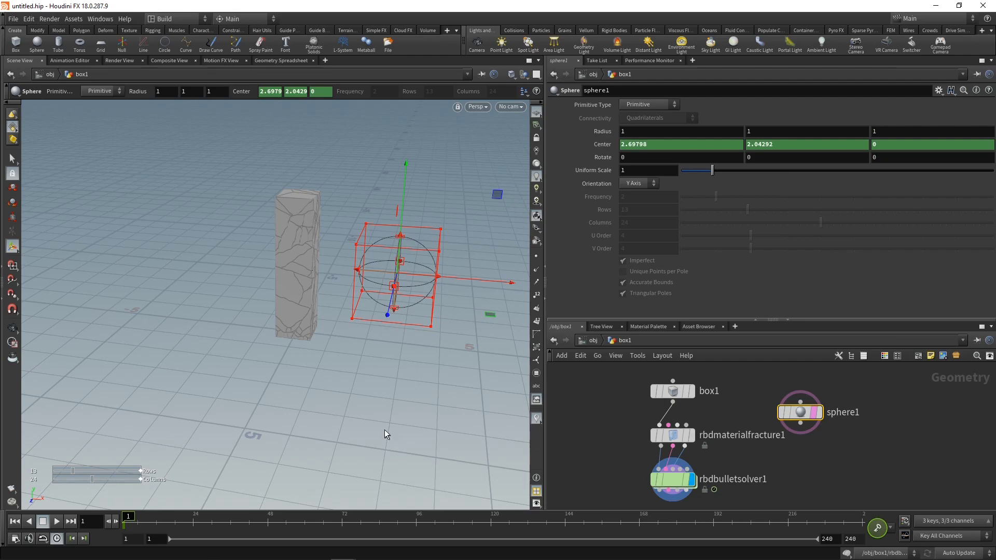
At frame 24, move the sphere to the upper left, key its Center, and play.
click(193, 525)
drag(501, 289, 292, 258)
drag(210, 173, 210, 124)
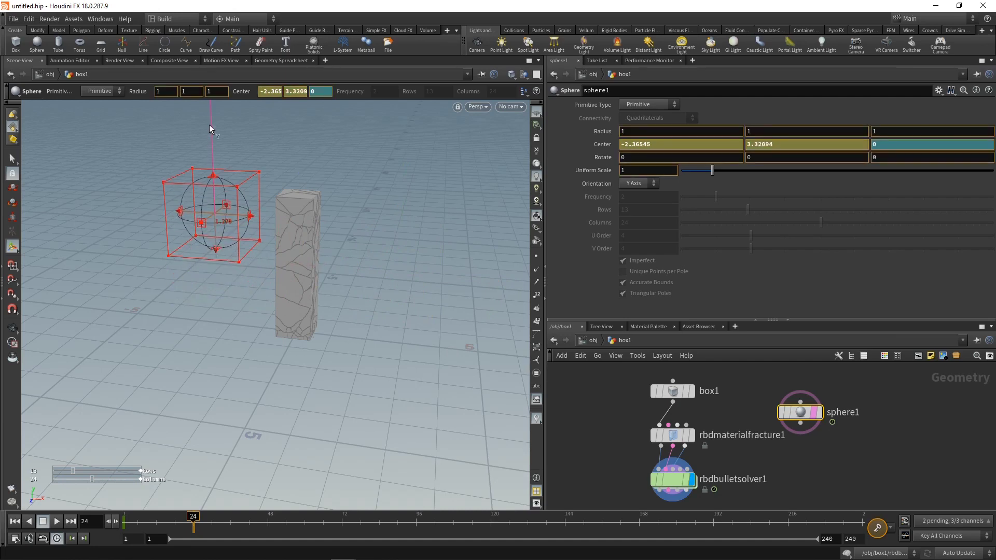
alt+click(602, 145)
click(57, 521)
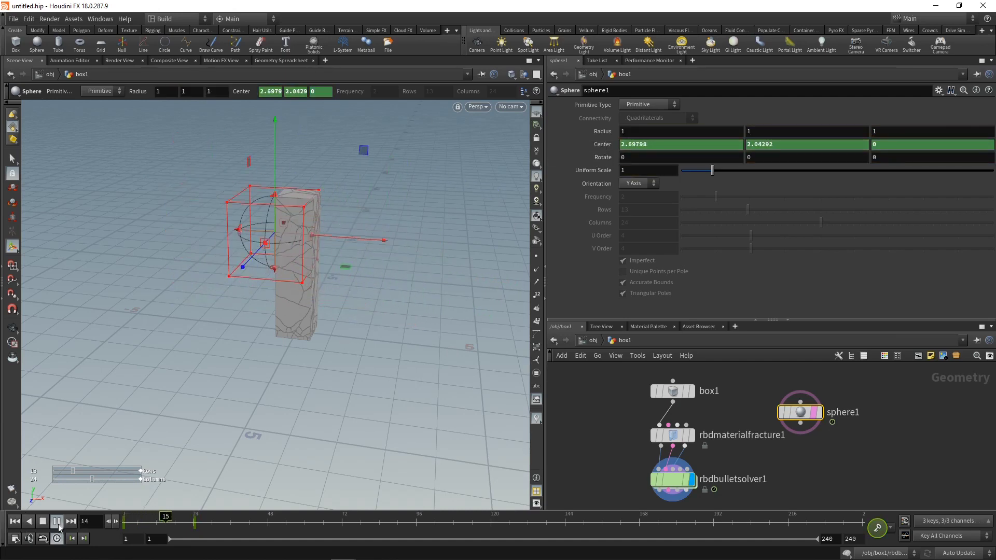
Stop playback and set sphere1's Primitive Type to Polygon with Frequency 8.
click(42, 521)
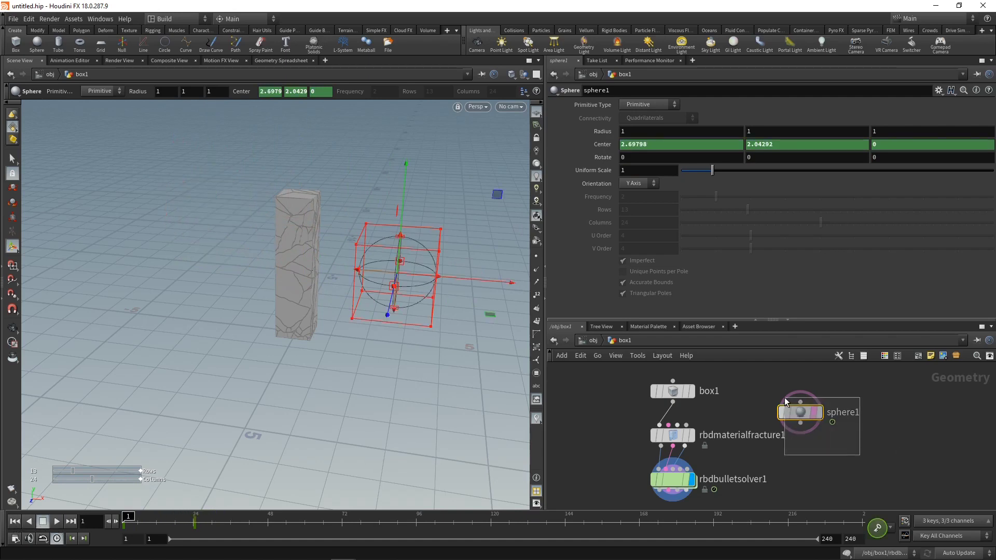
click(649, 105)
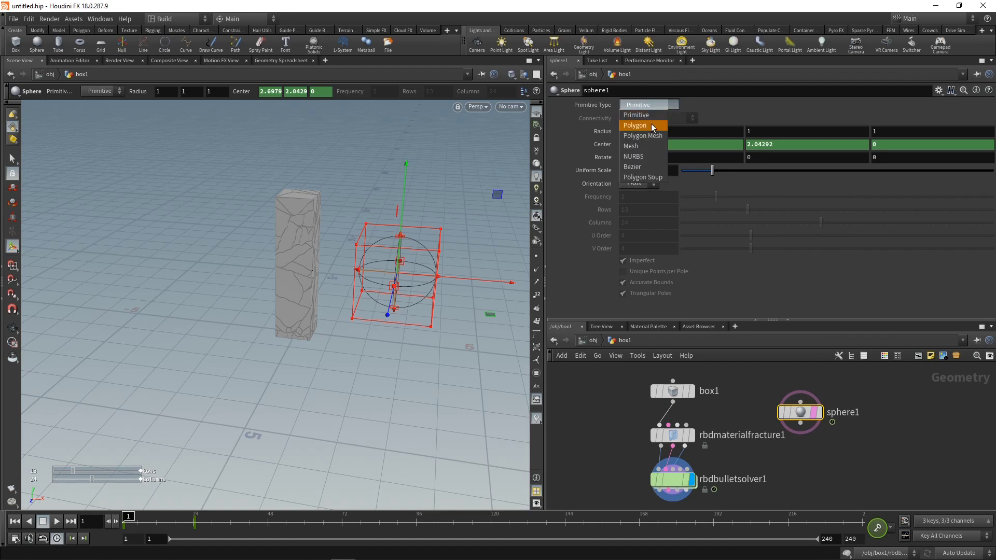
click(651, 125)
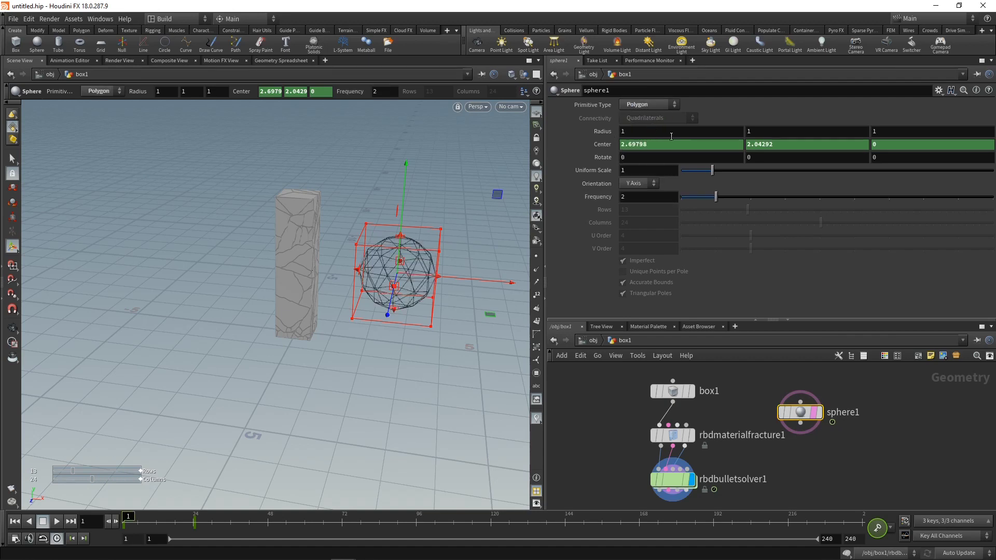
click(647, 197)
text(8)
key(Return)
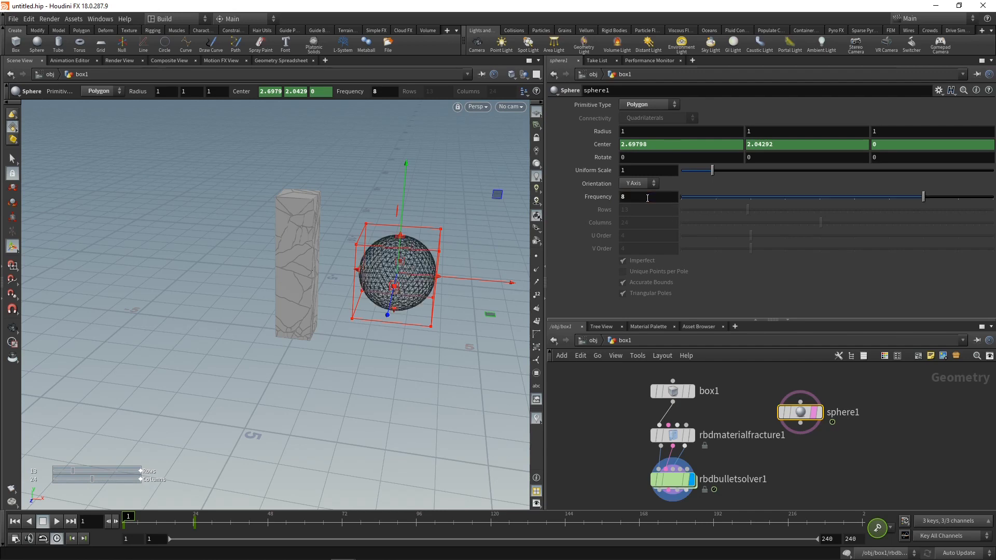
Wire sphere1 into rbdbulletsolver1's Collision Geometry input and select the solver.
click(682, 470)
drag(800, 412, 814, 435)
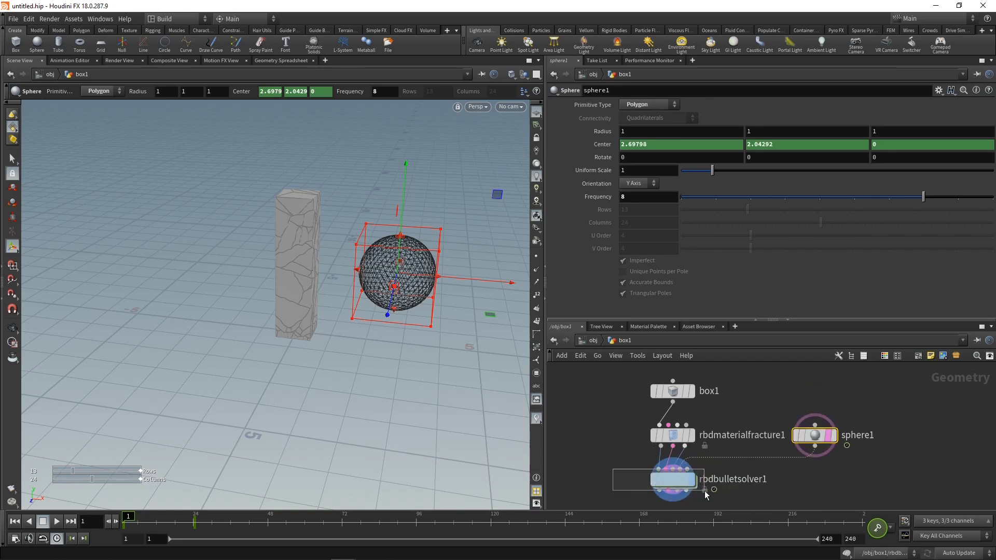
drag(705, 491, 704, 491)
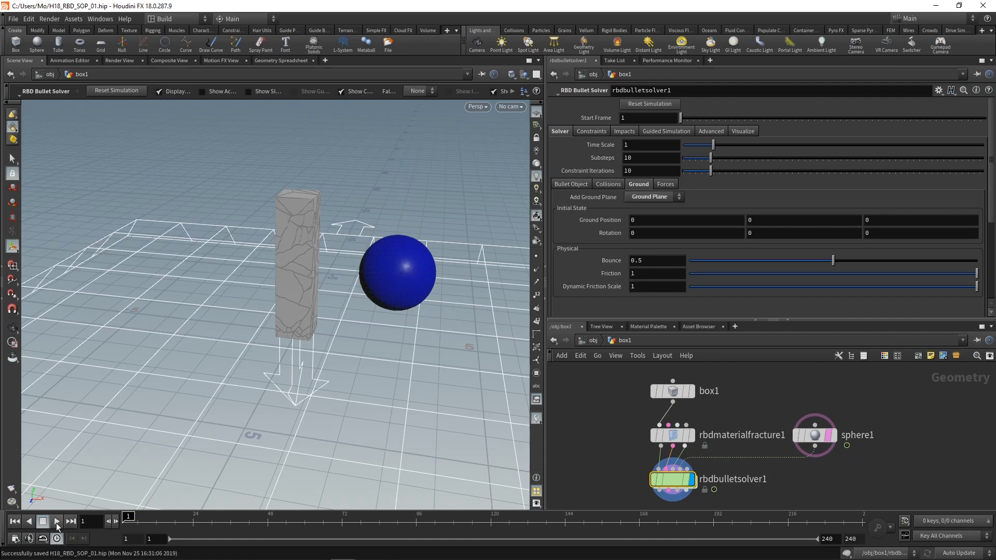
Play the simulation, then stop and rewind to frame 1.
click(56, 521)
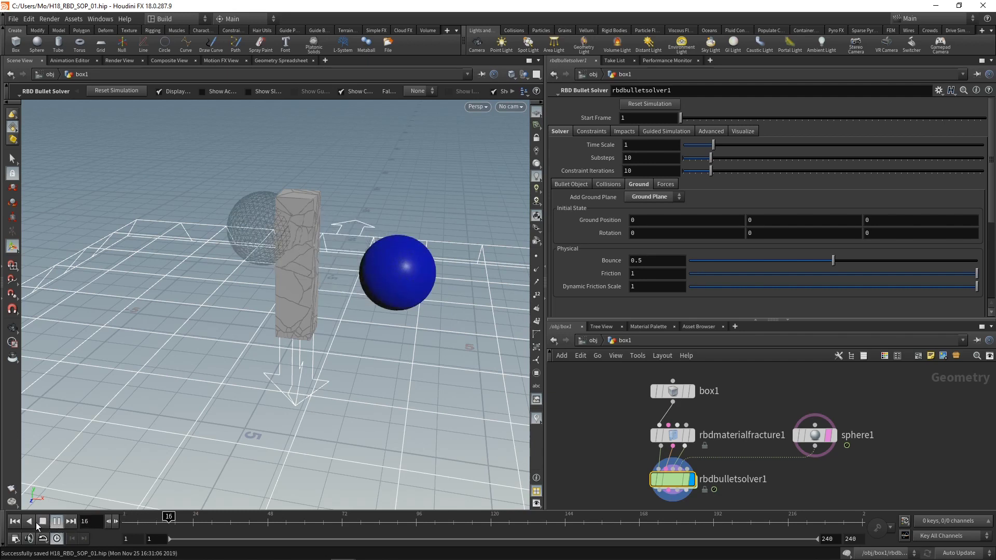
click(43, 520)
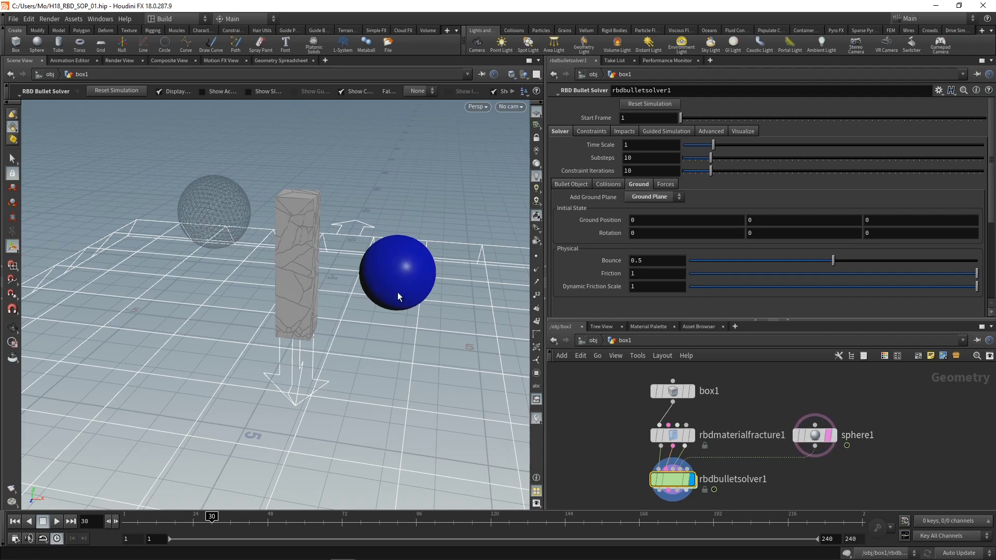
click(14, 521)
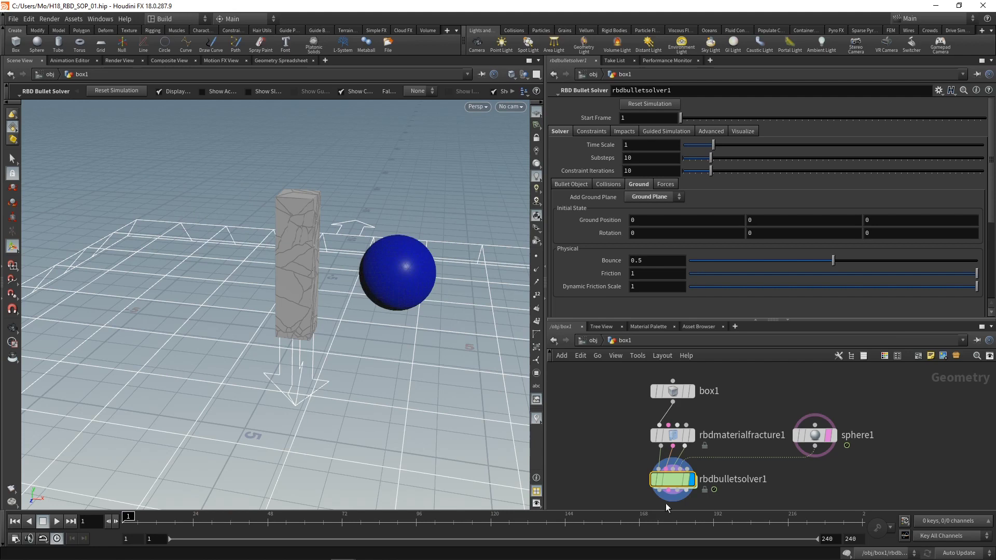
Set the solver's Initial Object Type to Create Deforming Static Objects.
drag(611, 466, 692, 499)
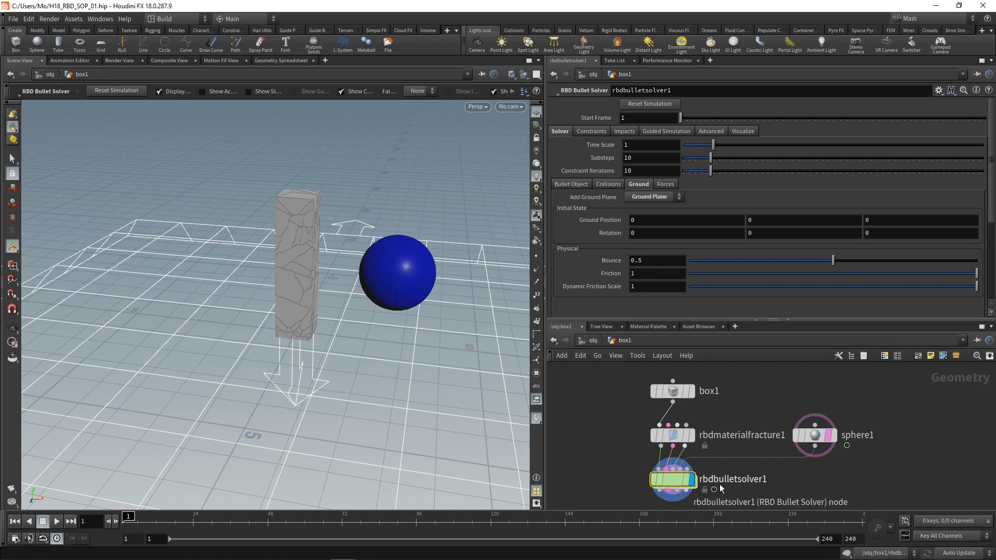
click(617, 183)
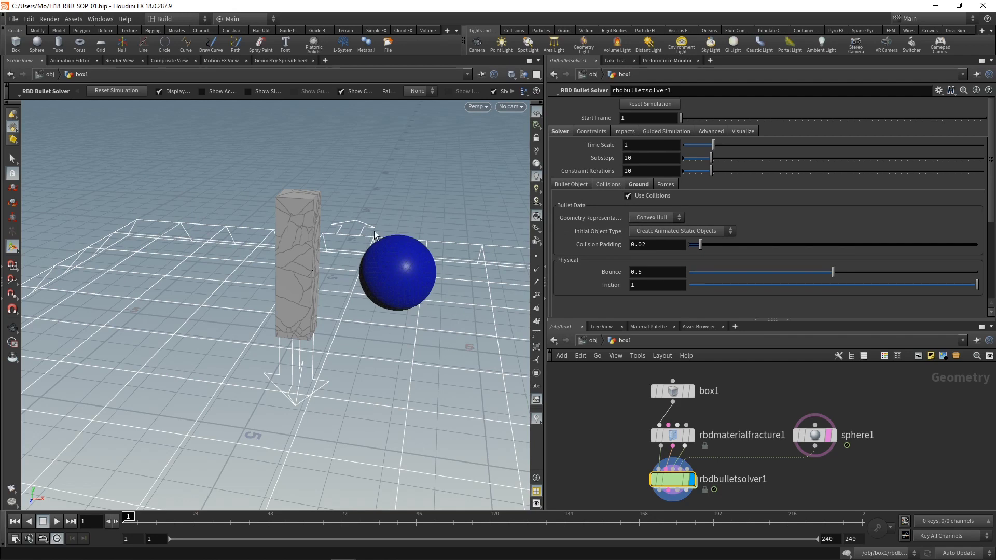
click(702, 231)
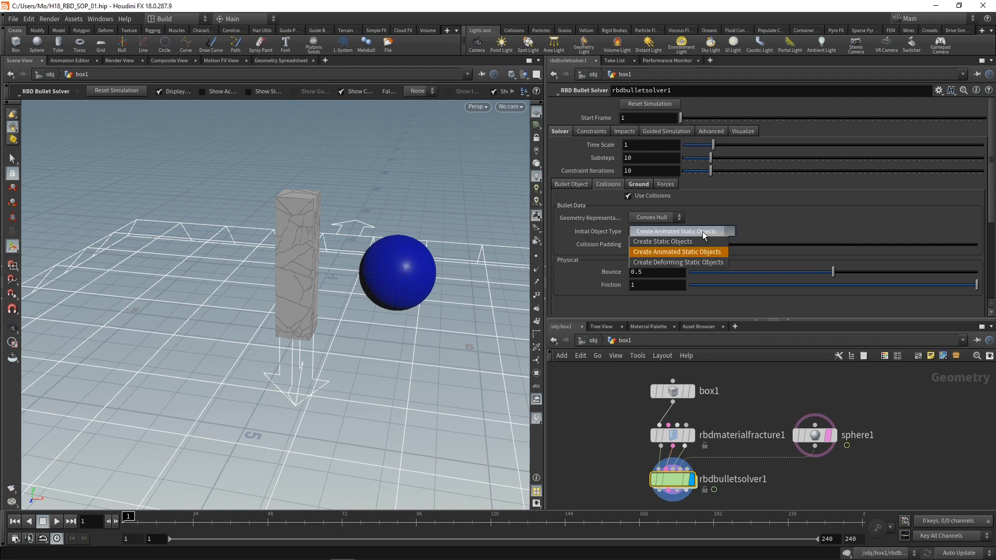
click(686, 263)
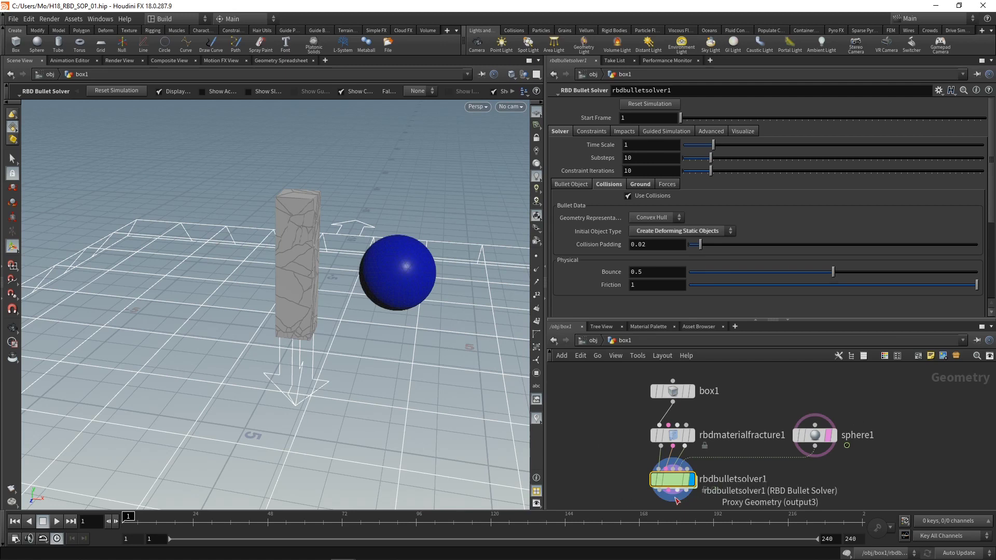
Play the simulation to frame 47, rewind to frame 1, and select rbdmaterialfracture1.
click(57, 522)
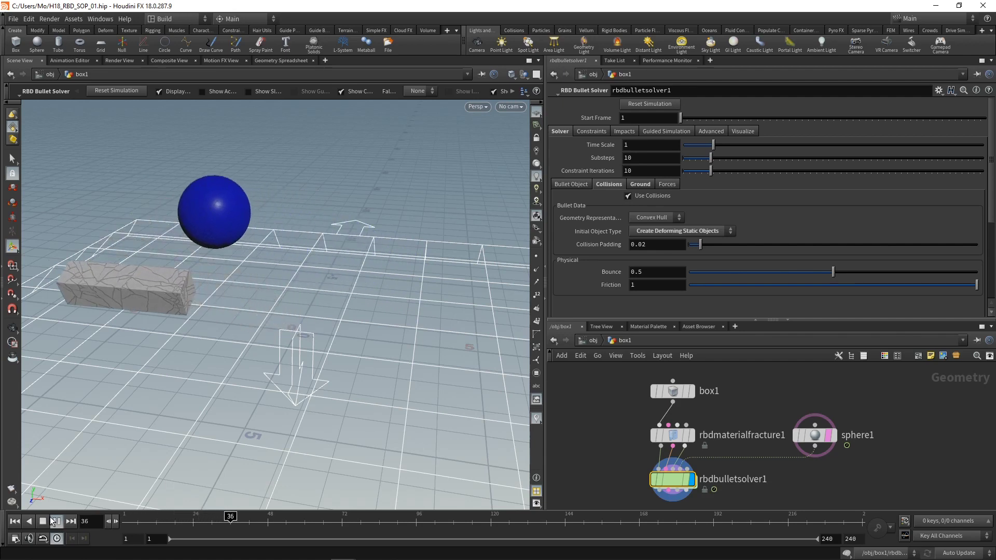
click(45, 522)
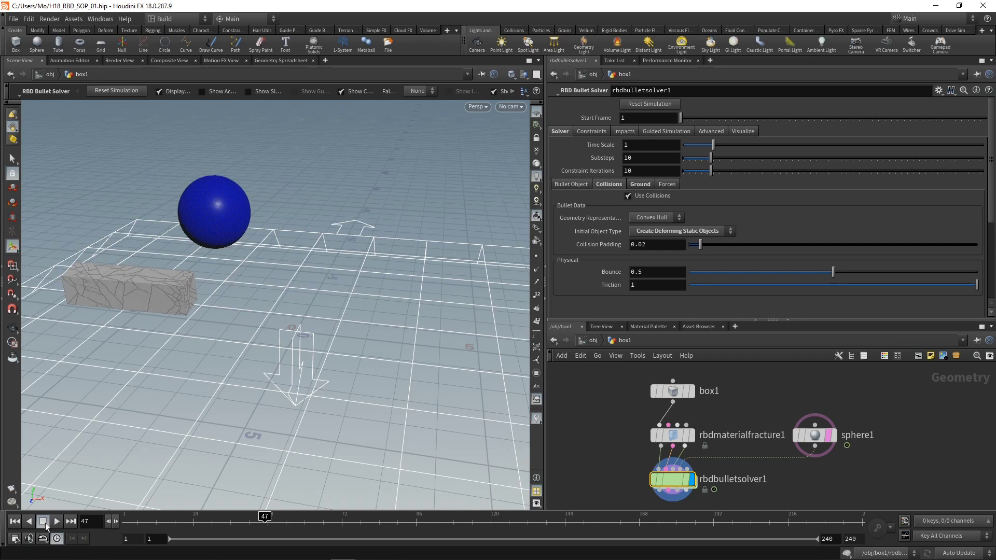
click(14, 521)
drag(606, 408, 696, 449)
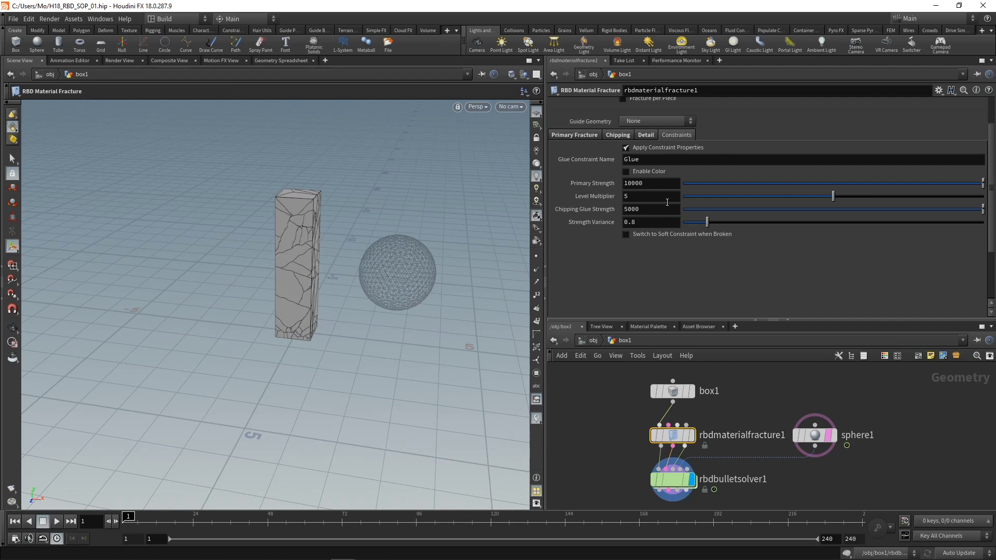
Lower rbdmaterialfracture1's Primary Strength to 1000 and Chipping Glue Strength to 500.
click(651, 184)
key(BackSpace)
click(655, 209)
key(BackSpace)
Deselect the node and play the simulation to watch the weaker-glued pillar shatter, then stop.
click(607, 468)
click(56, 521)
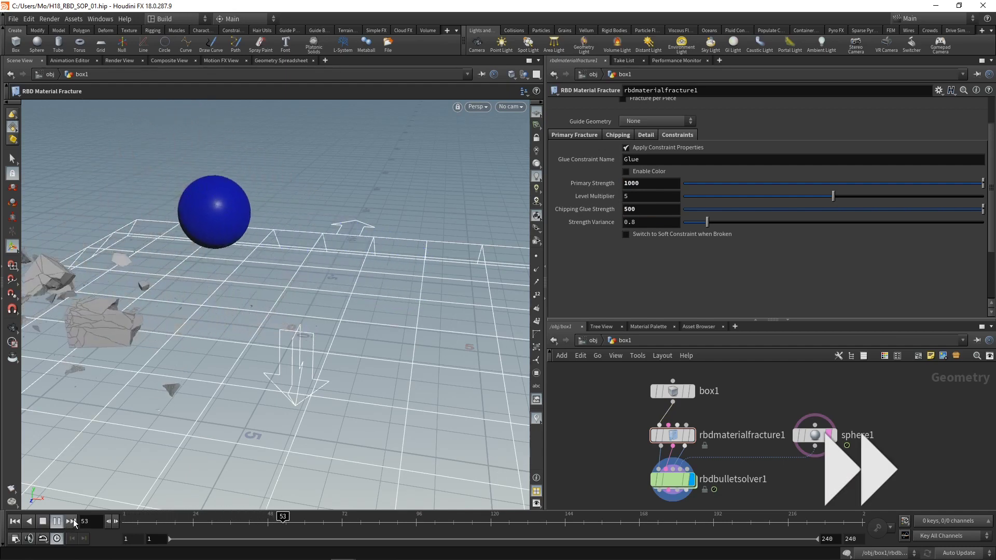
click(44, 521)
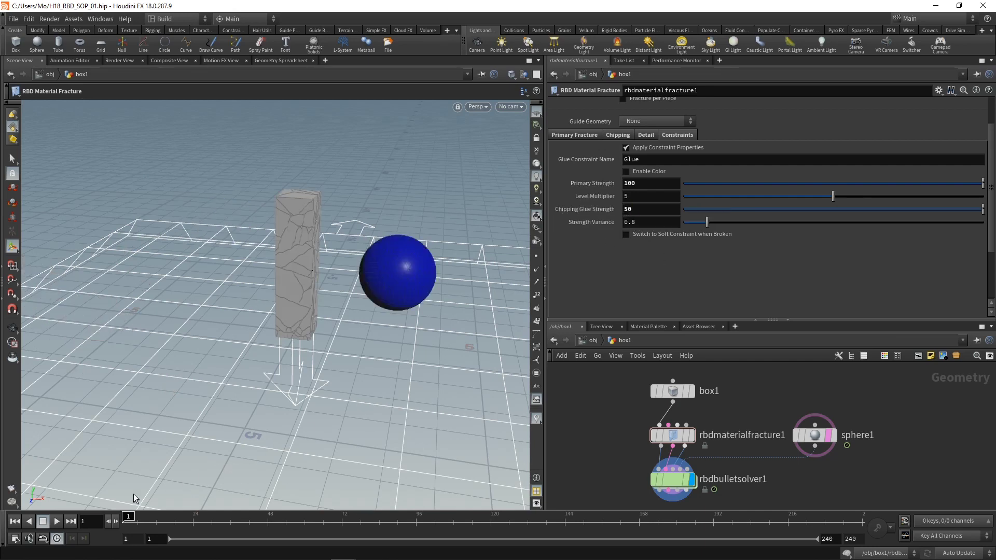
Replay the simulation with glue at 100 and 50, stopping once the pillar scatters into small chunks.
click(57, 520)
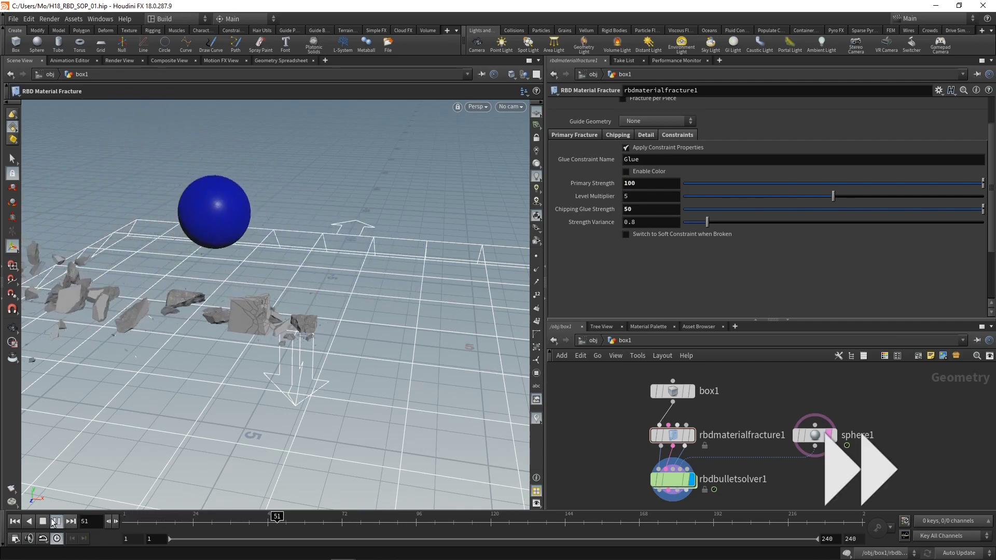
click(43, 521)
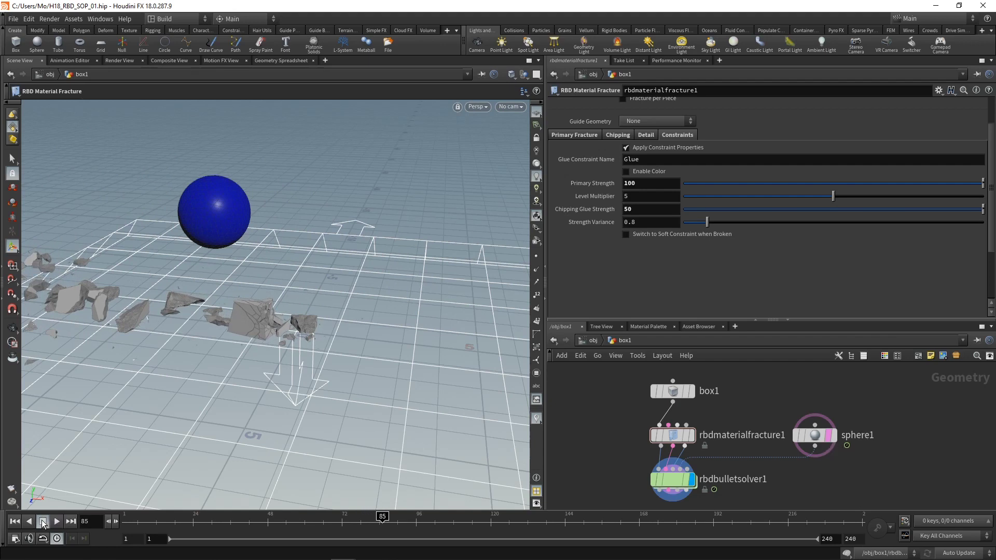